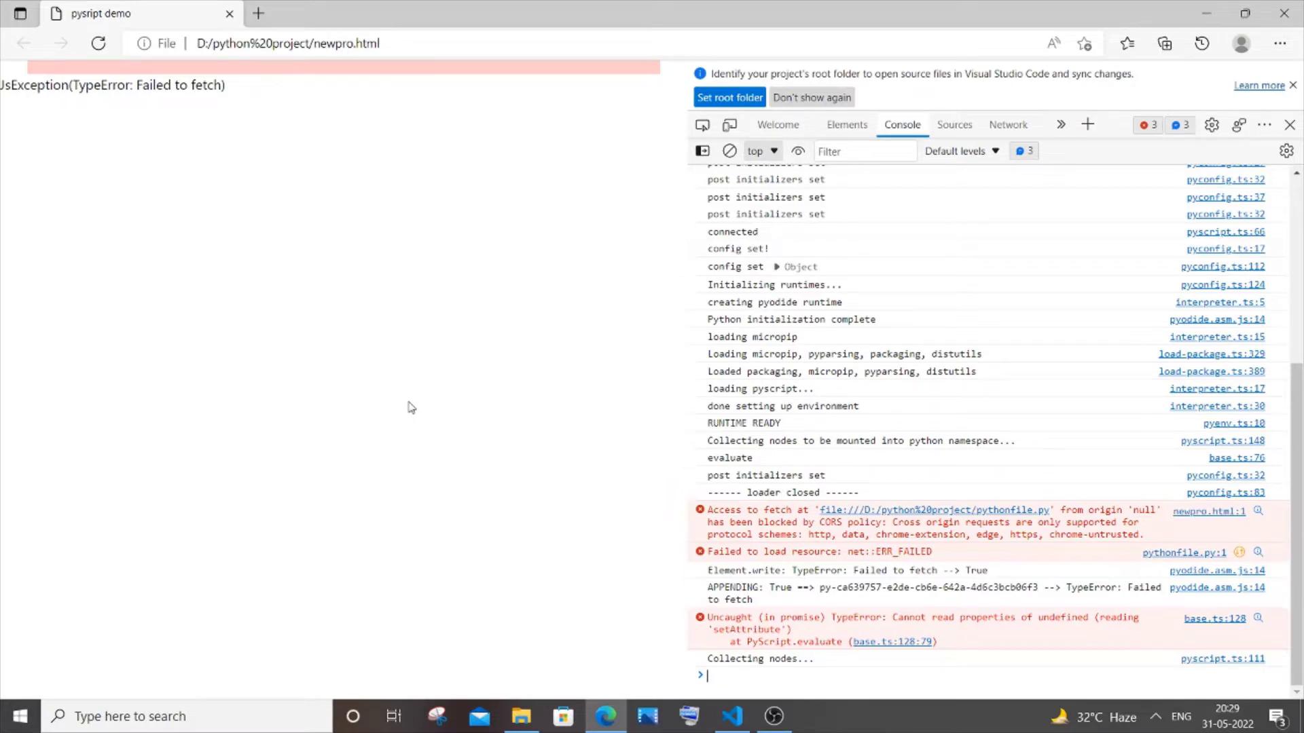
# Review pythonfile.py's single print line and the newpro.html markup that loads it.
pyautogui.click(732, 716)
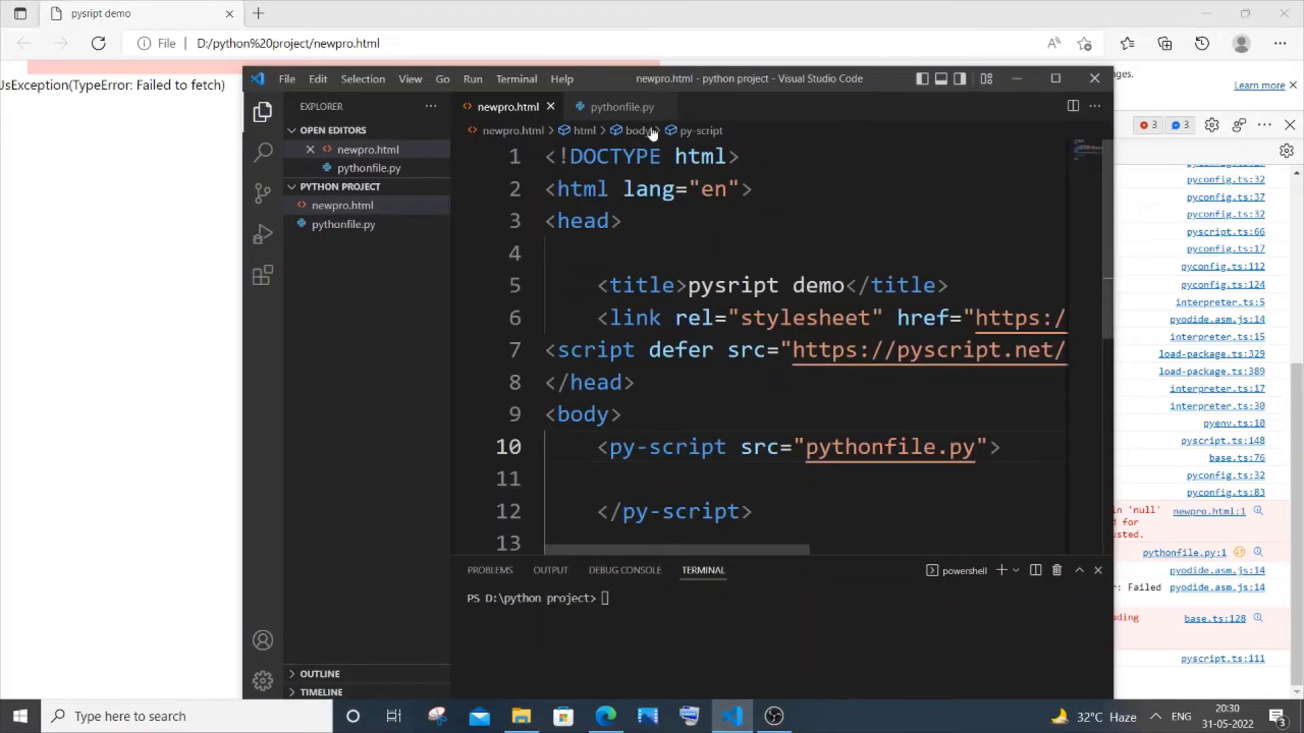
pyautogui.click(619, 107)
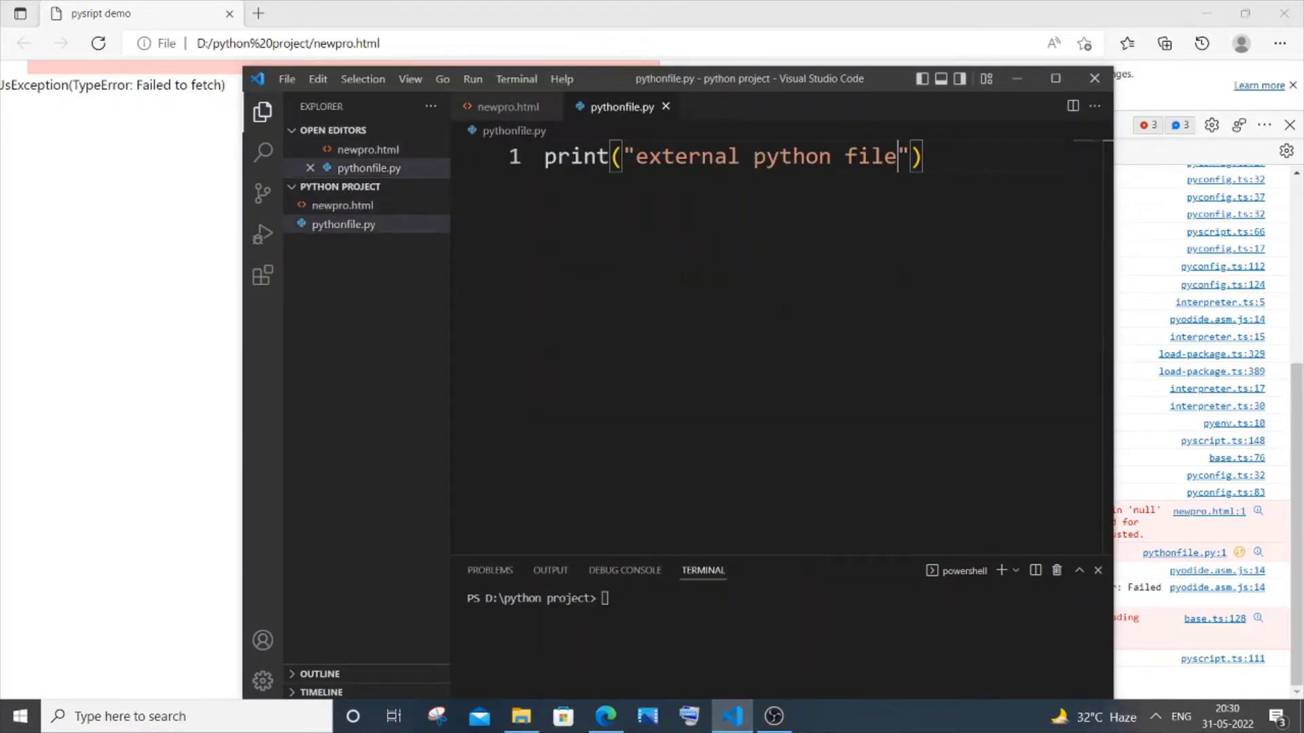
pyautogui.click(507, 111)
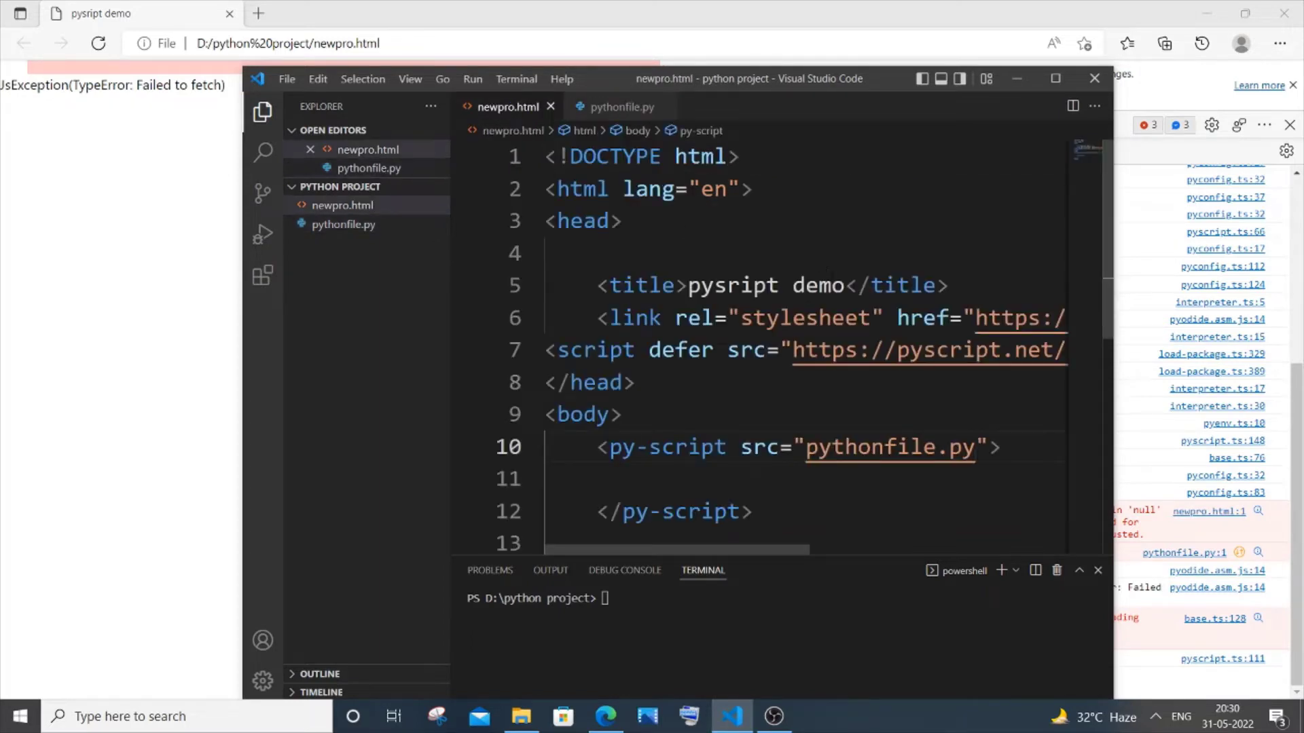
# Reopen newpro.html from the python project folder in Edge, reproducing the CORS fetch error.
pyautogui.click(521, 716)
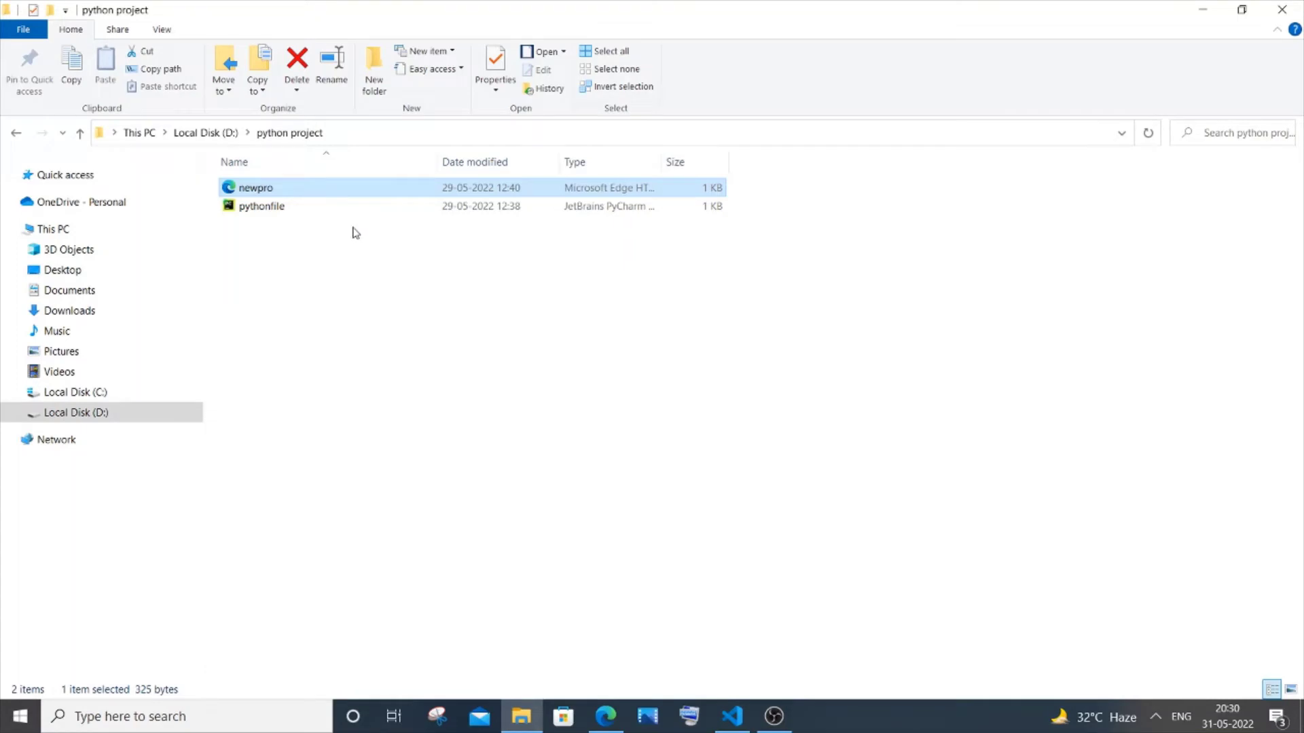
pyautogui.doubleClick(312, 190)
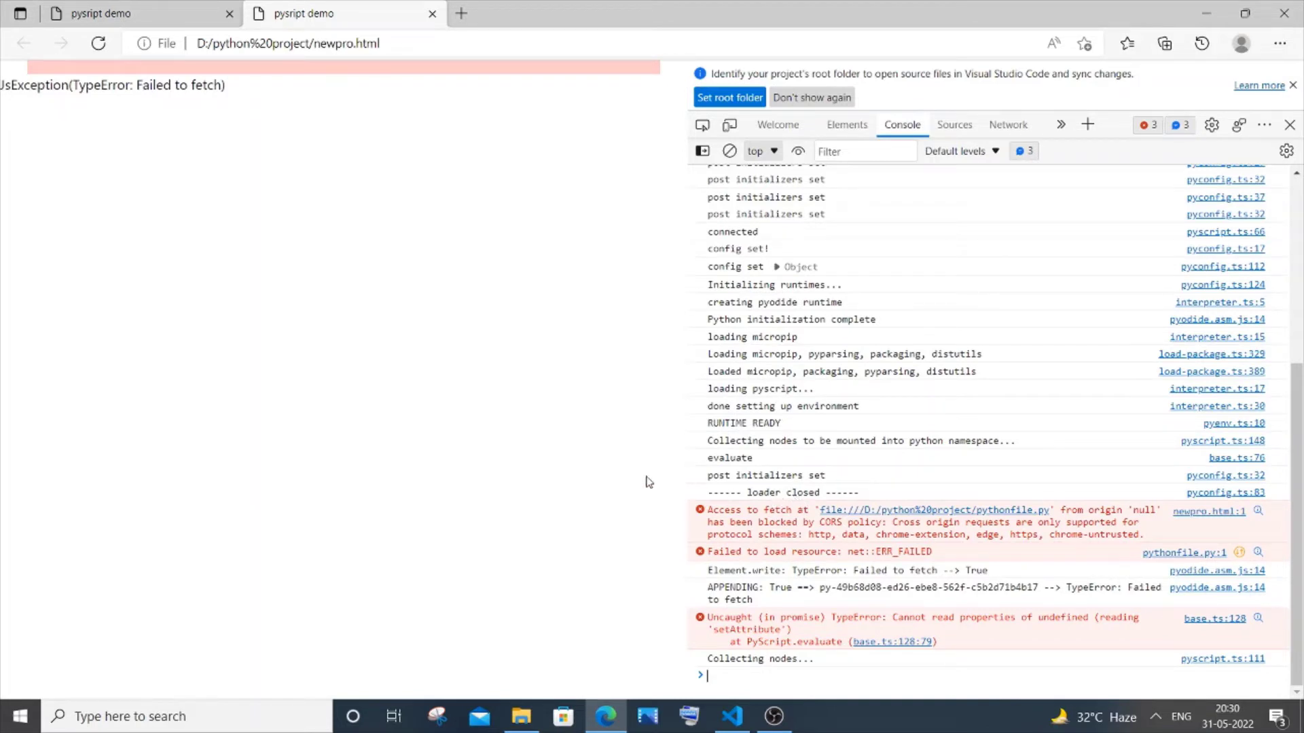
pyautogui.click(520, 715)
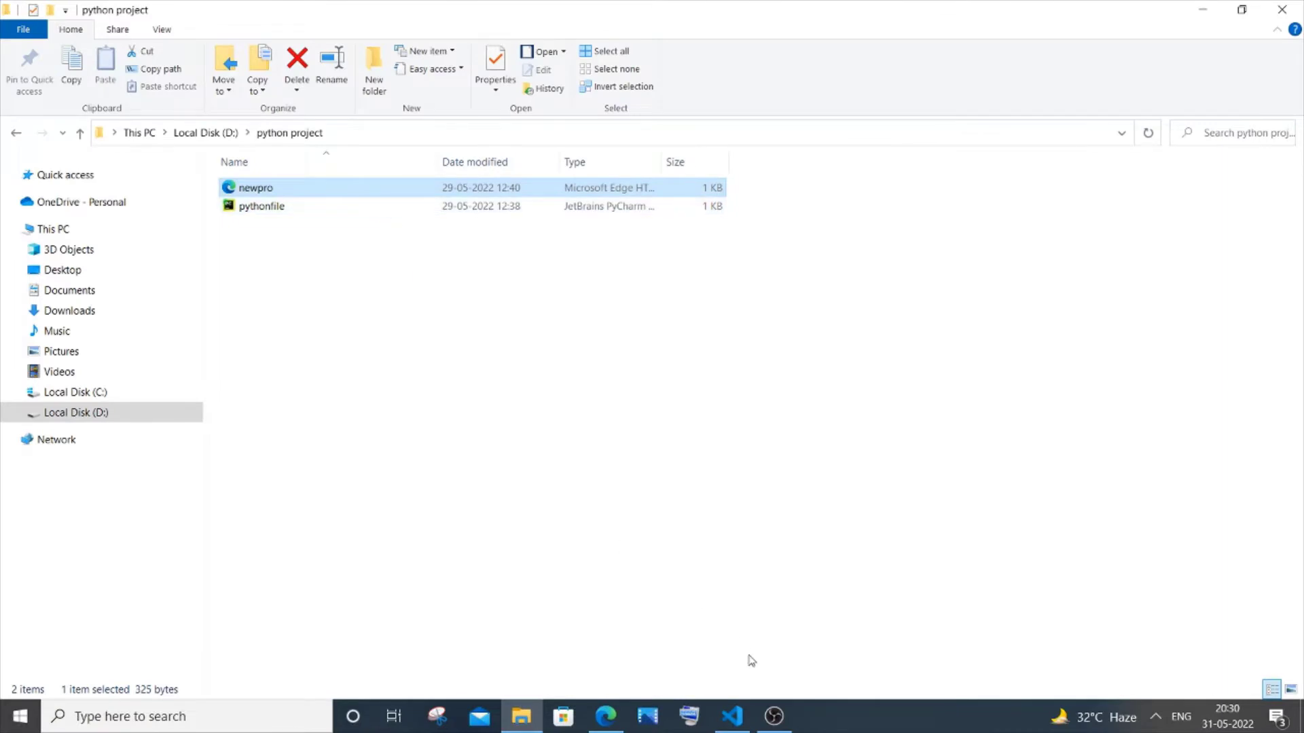
# Run python -m http.server 3000 in the VS Code terminal after correcting the port.
pyautogui.click(731, 716)
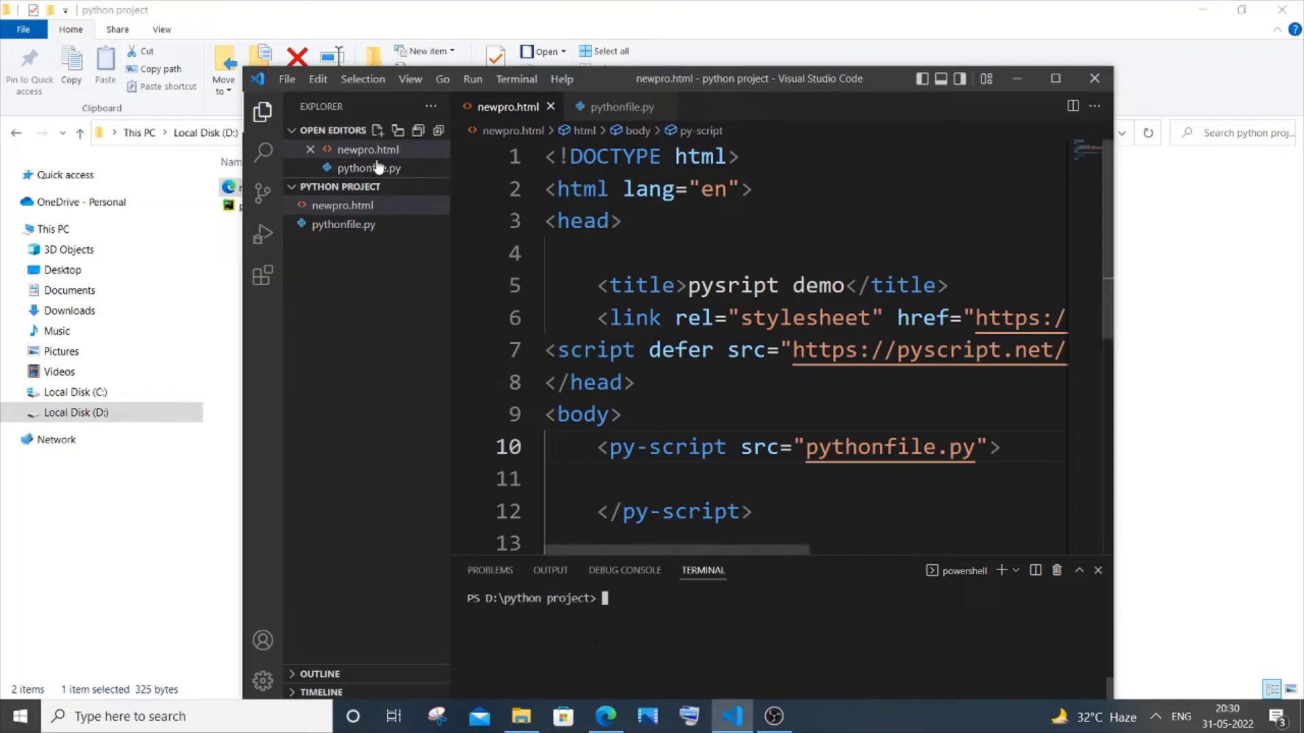
pyautogui.moveTo(342, 205)
pyautogui.write('python')
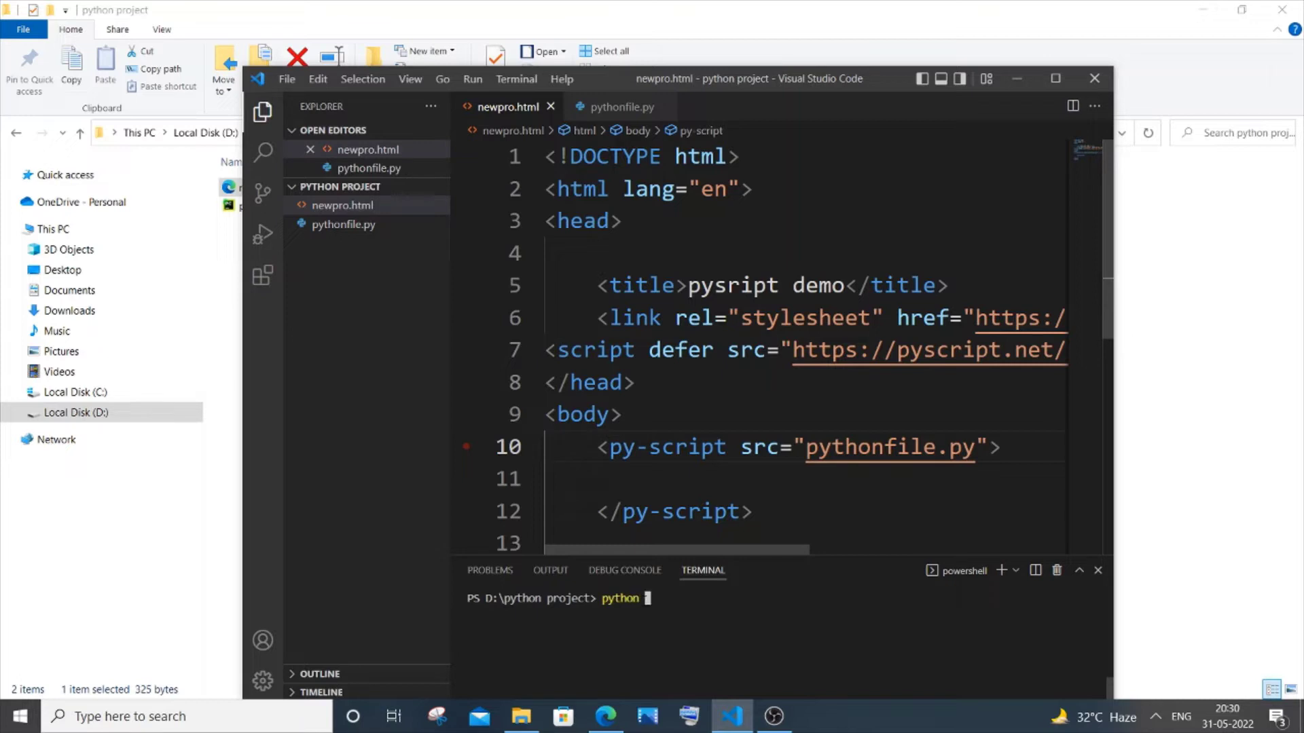
pyautogui.write(' -m ')
pyautogui.write('http')
pyautogui.write('.server ')
pyautogui.write('35')
pyautogui.write('00')
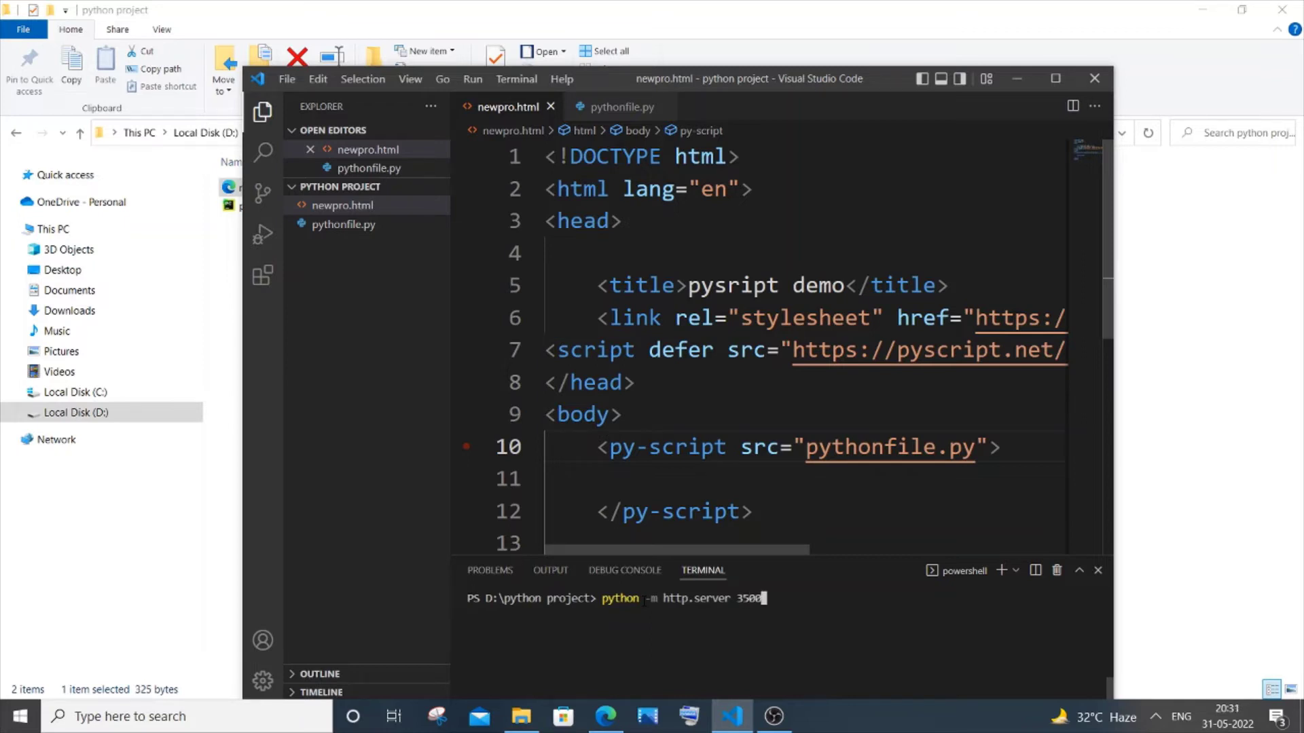
pyautogui.press('BackSpace')
pyautogui.press('BackSpace')
pyautogui.press('BackSpace')
pyautogui.write('000')
pyautogui.press('Return')
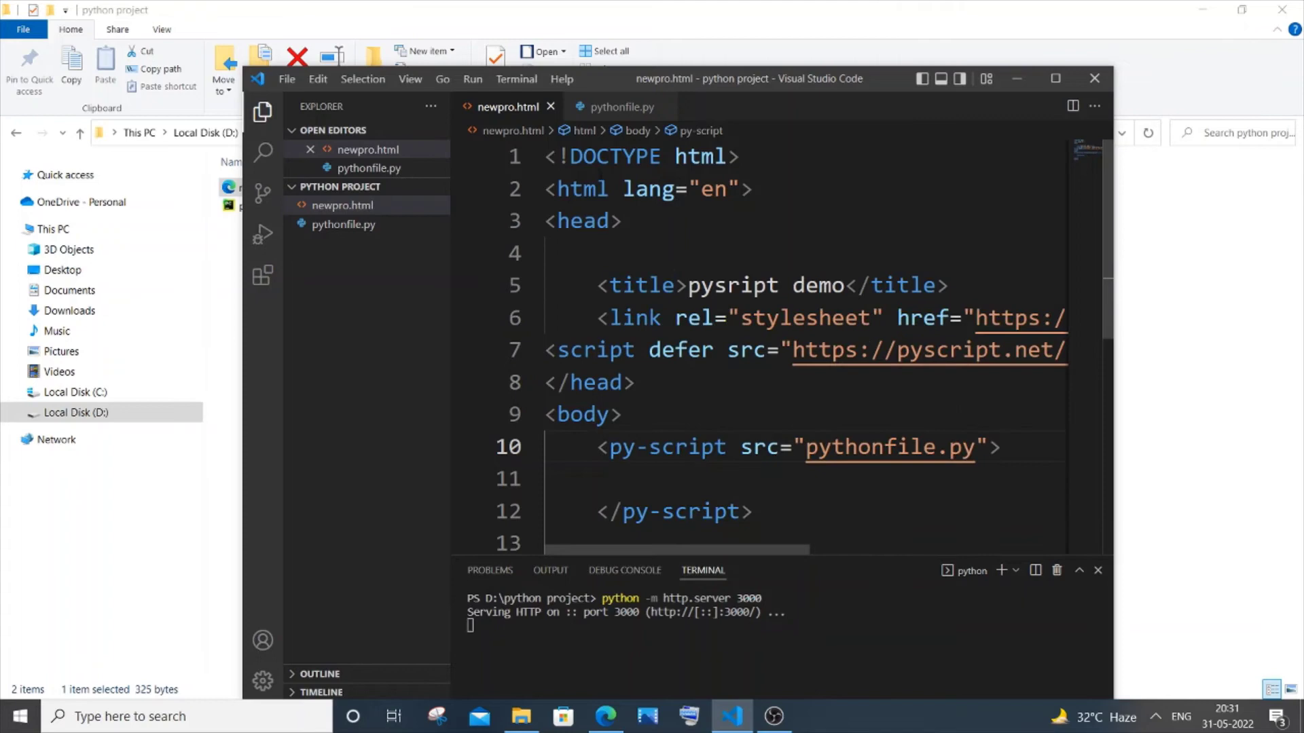
# Glance over pythonfile.py and newpro.html, then close the duplicate pysript demo tab in Edge.
pyautogui.click(591, 107)
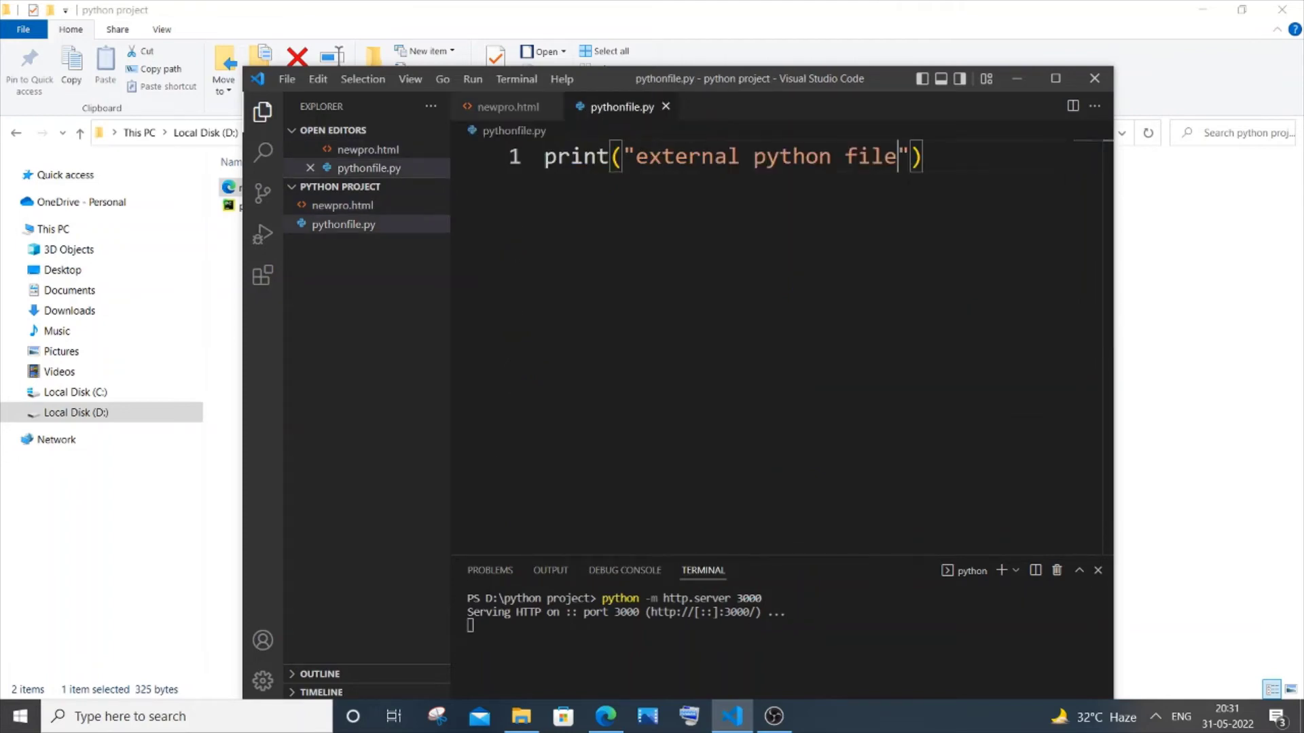
pyautogui.click(342, 205)
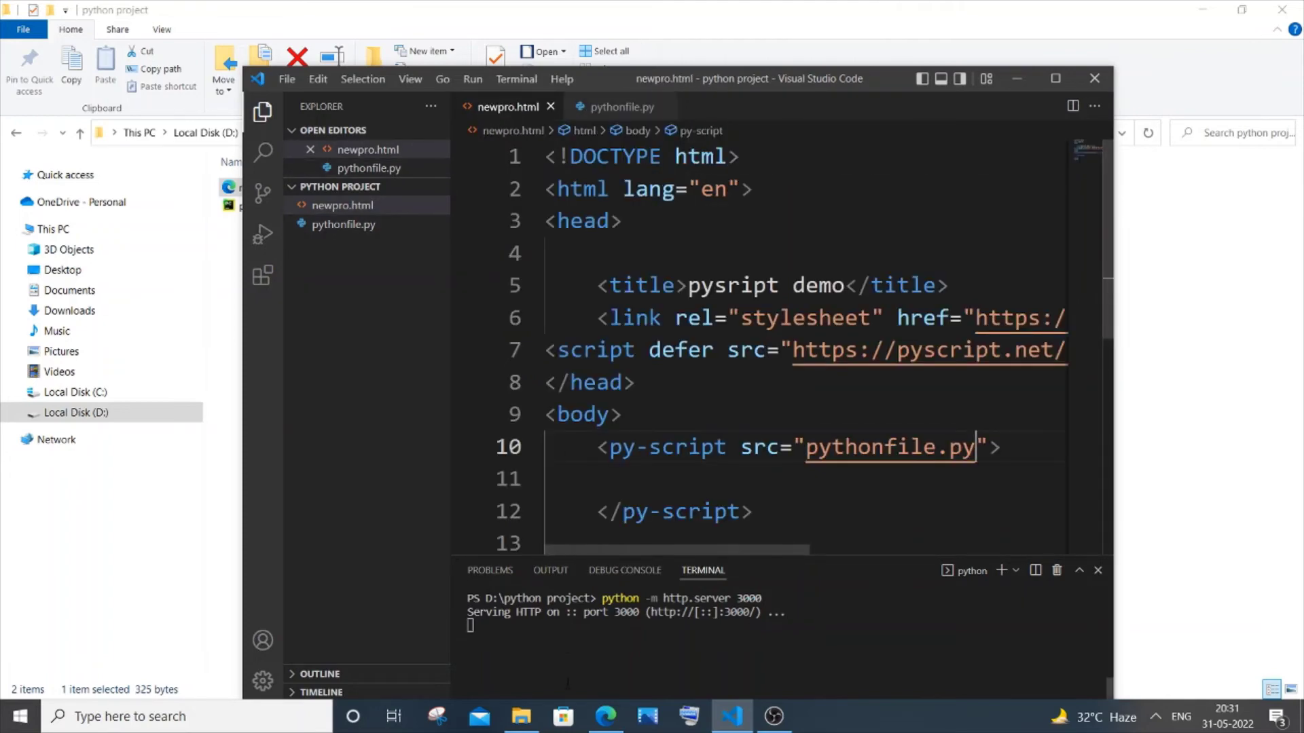
pyautogui.click(605, 716)
pyautogui.click(433, 14)
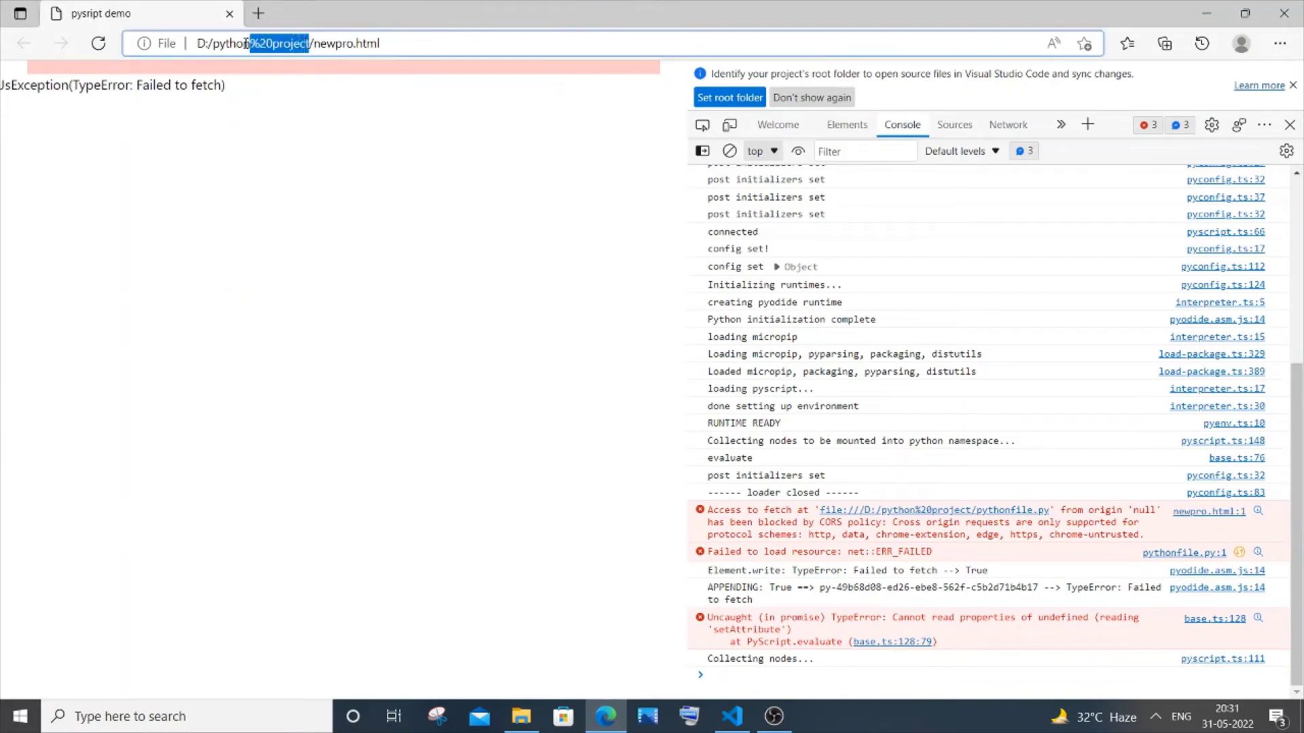
# Replace the file:///D:/python%20project address prefix with localhost:3000, leaving /newpro.html.
pyautogui.moveTo(308, 45); pyautogui.dragTo(199, 45)
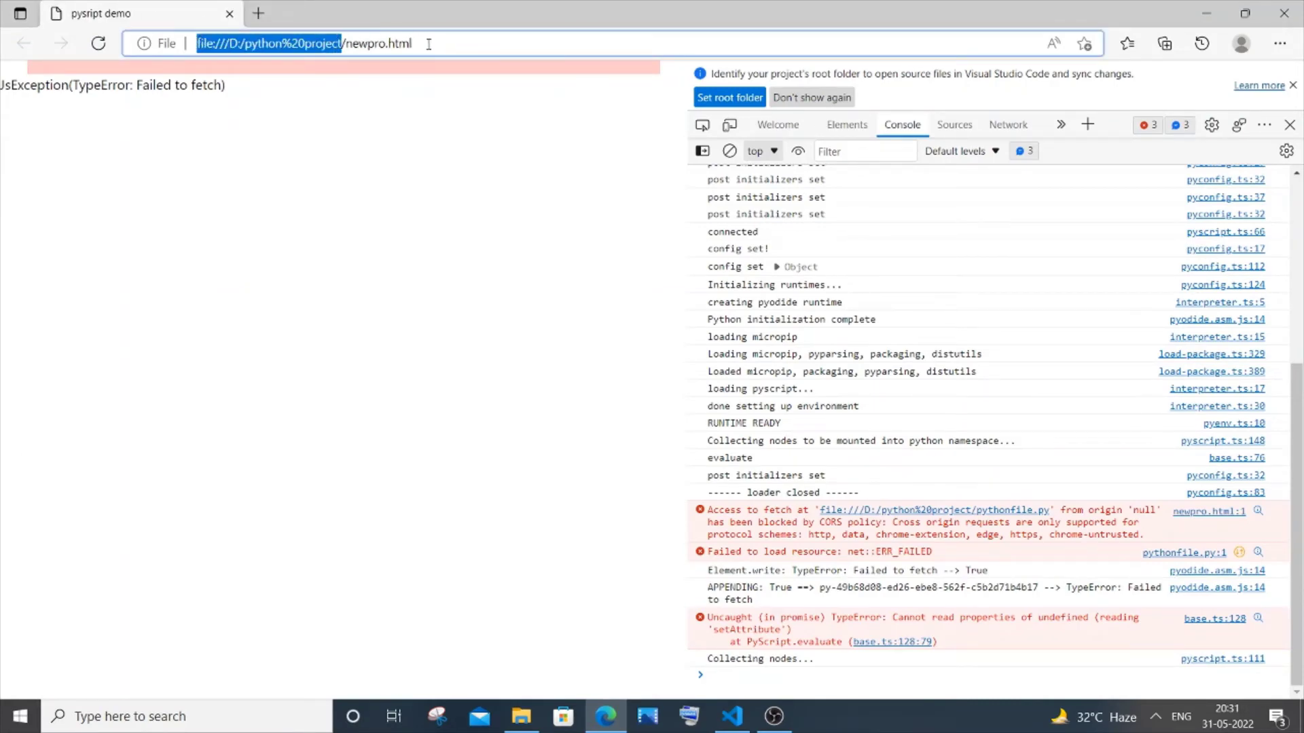
pyautogui.press('BackSpace')
pyautogui.write('lo')
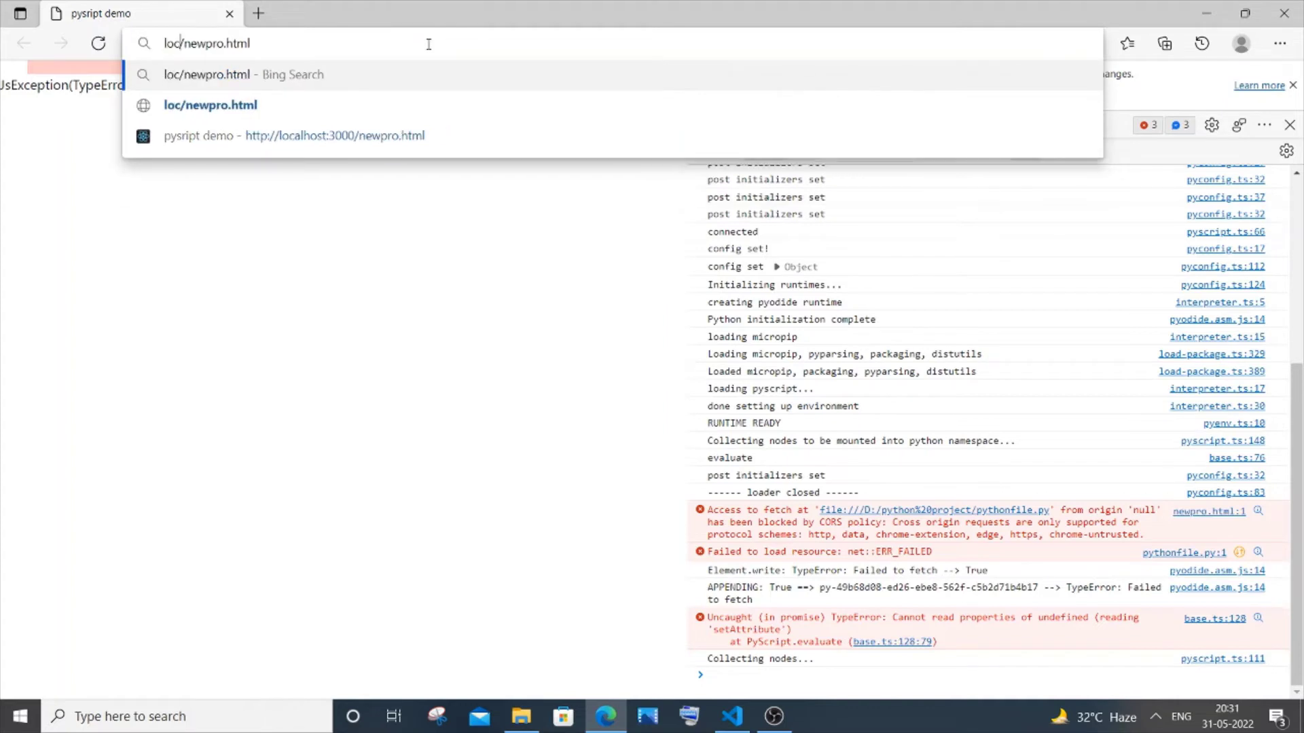
pyautogui.write('calhost')
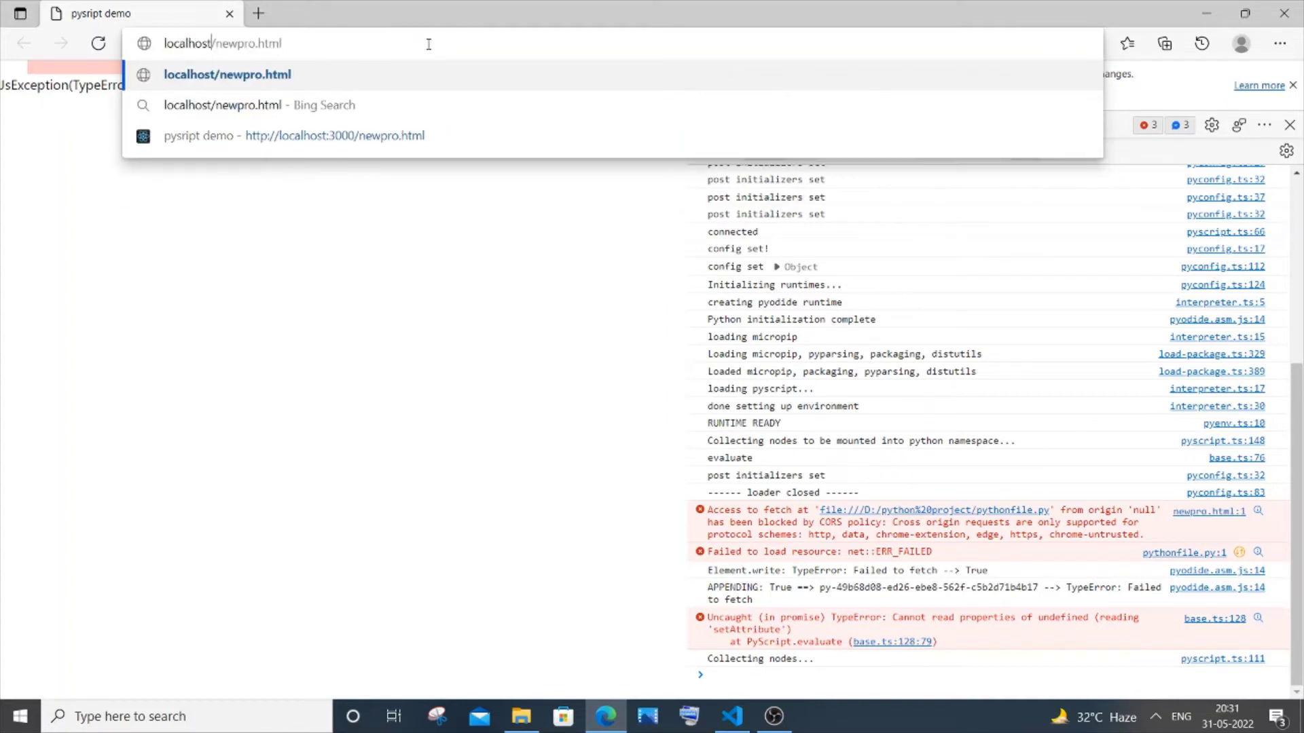
pyautogui.write(':3')
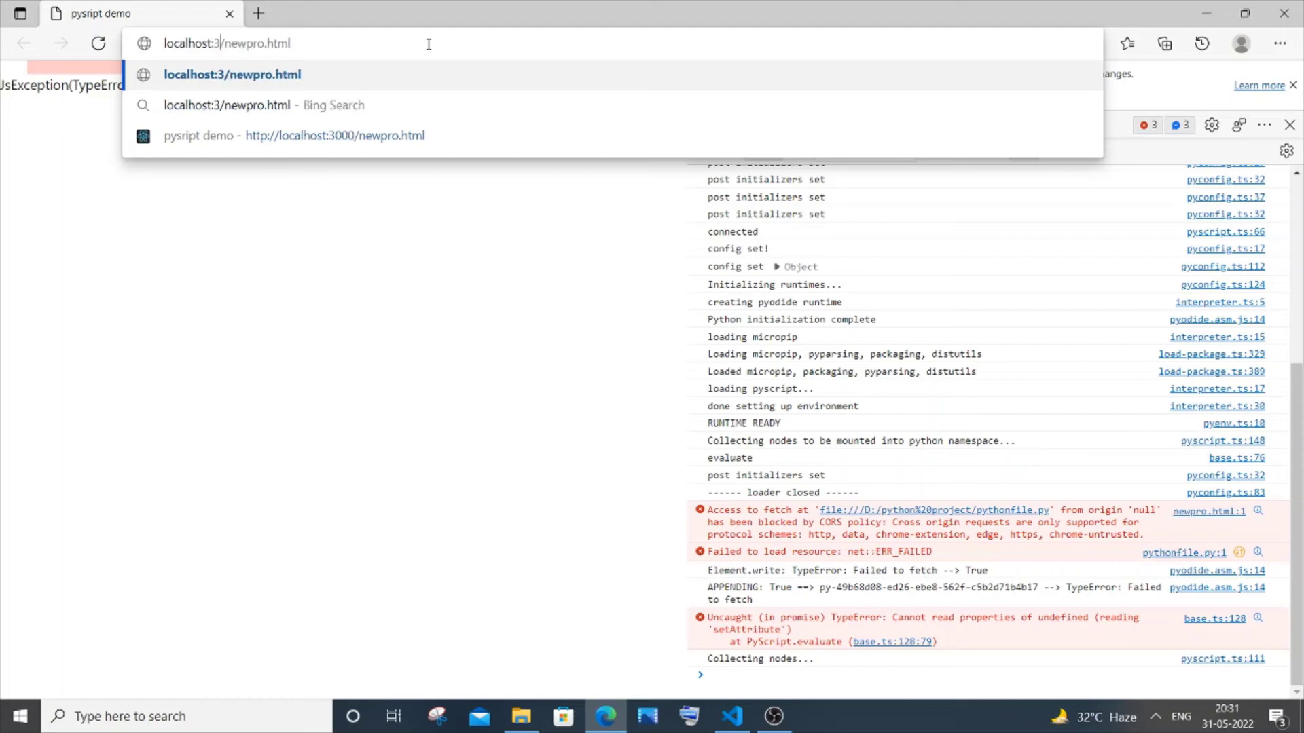
pyautogui.write('000')
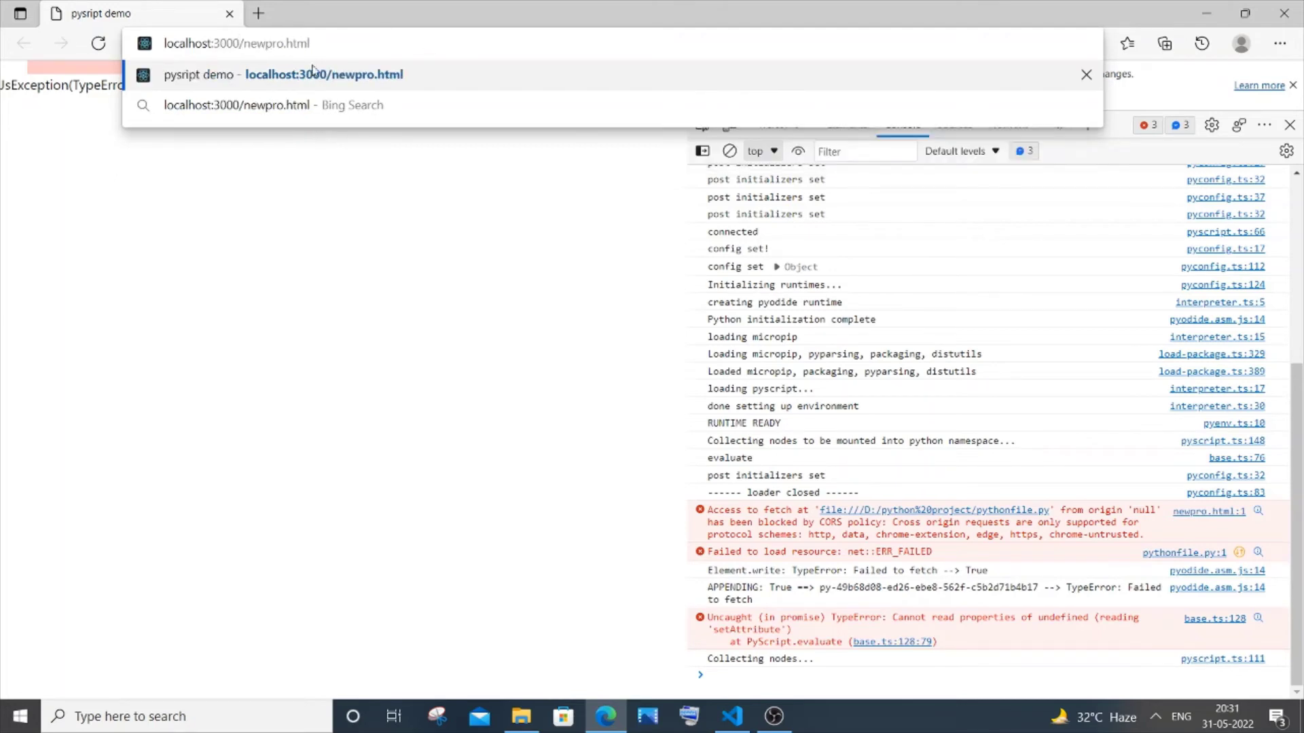
pyautogui.click(738, 722)
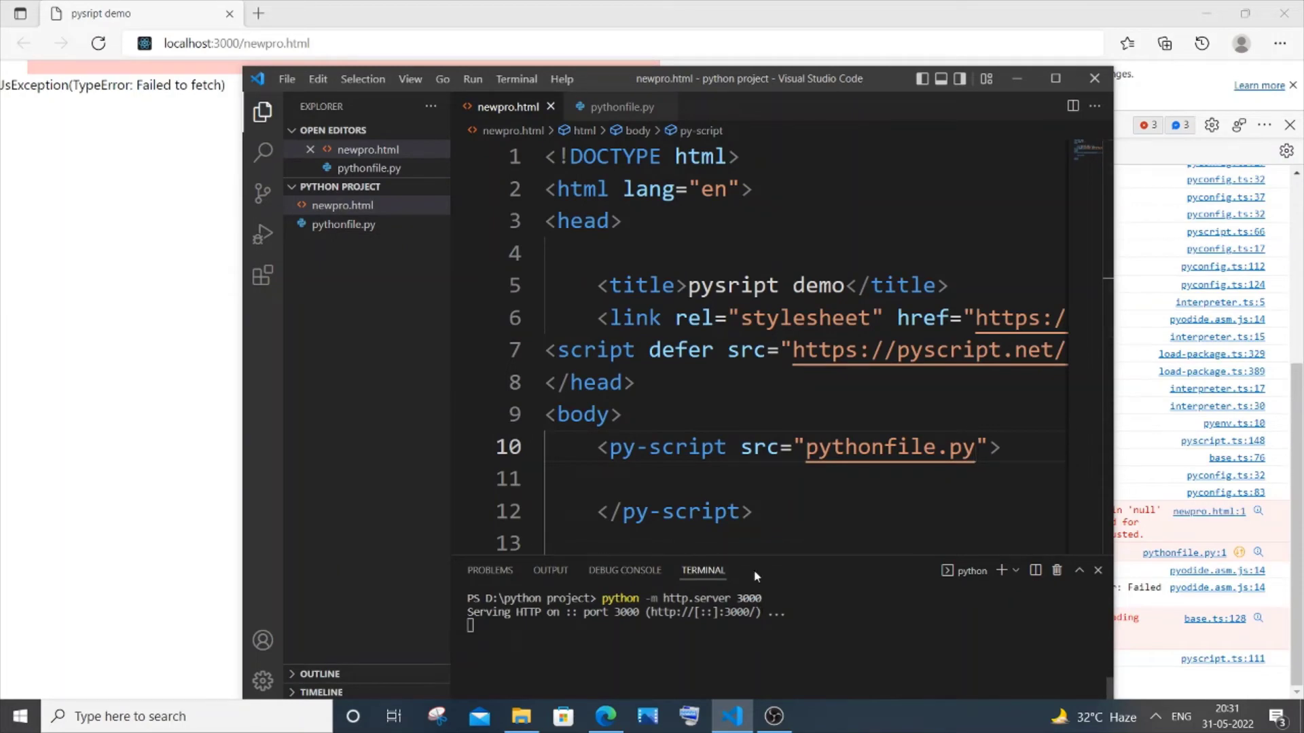
# Load localhost:3000/newpro.html in Edge so it displays 'external python file' without fetch errors.
pyautogui.click(1015, 78)
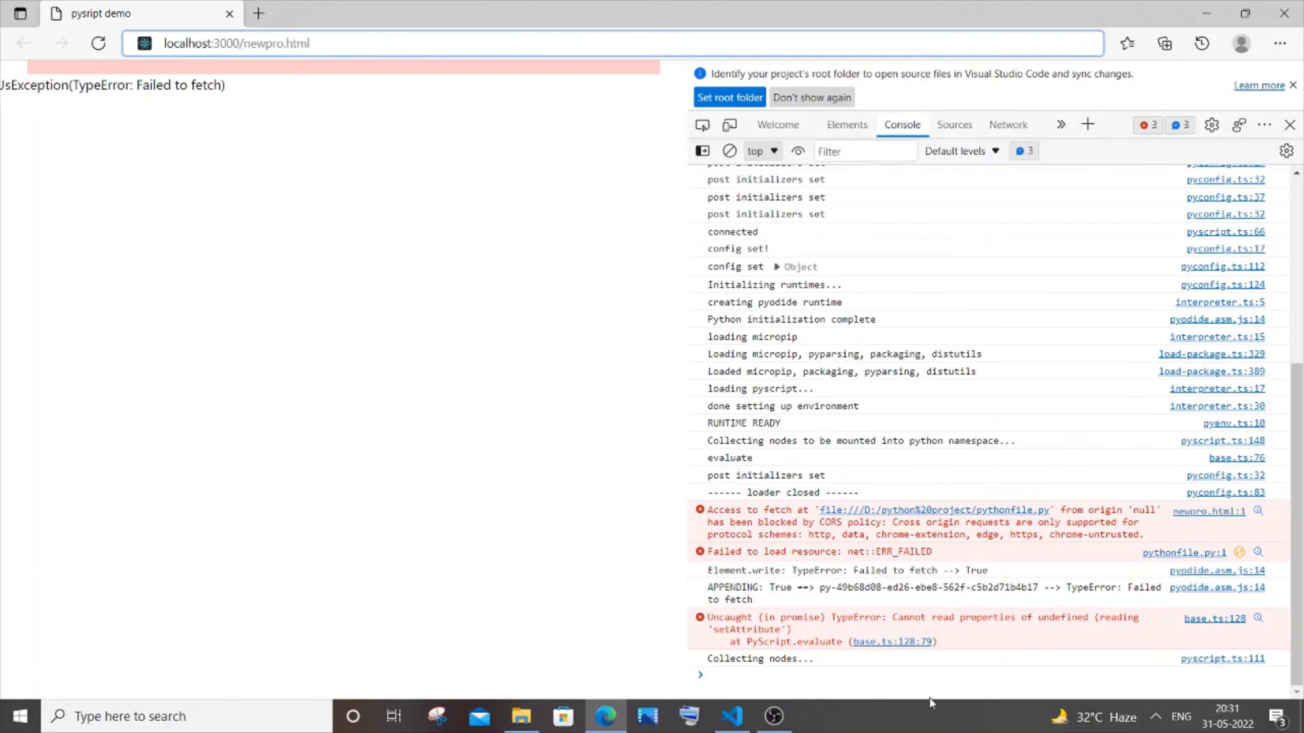
pyautogui.hotkey('alt', 'Tab')
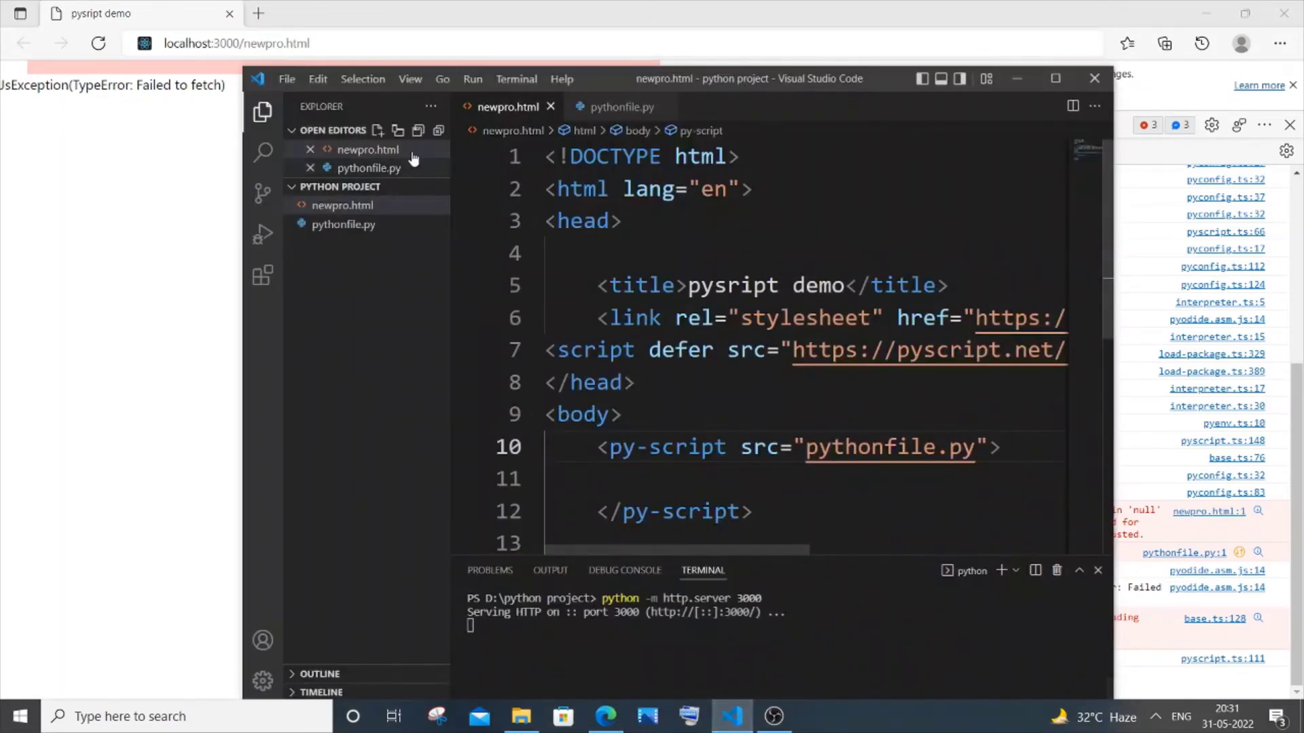
pyautogui.click(1016, 79)
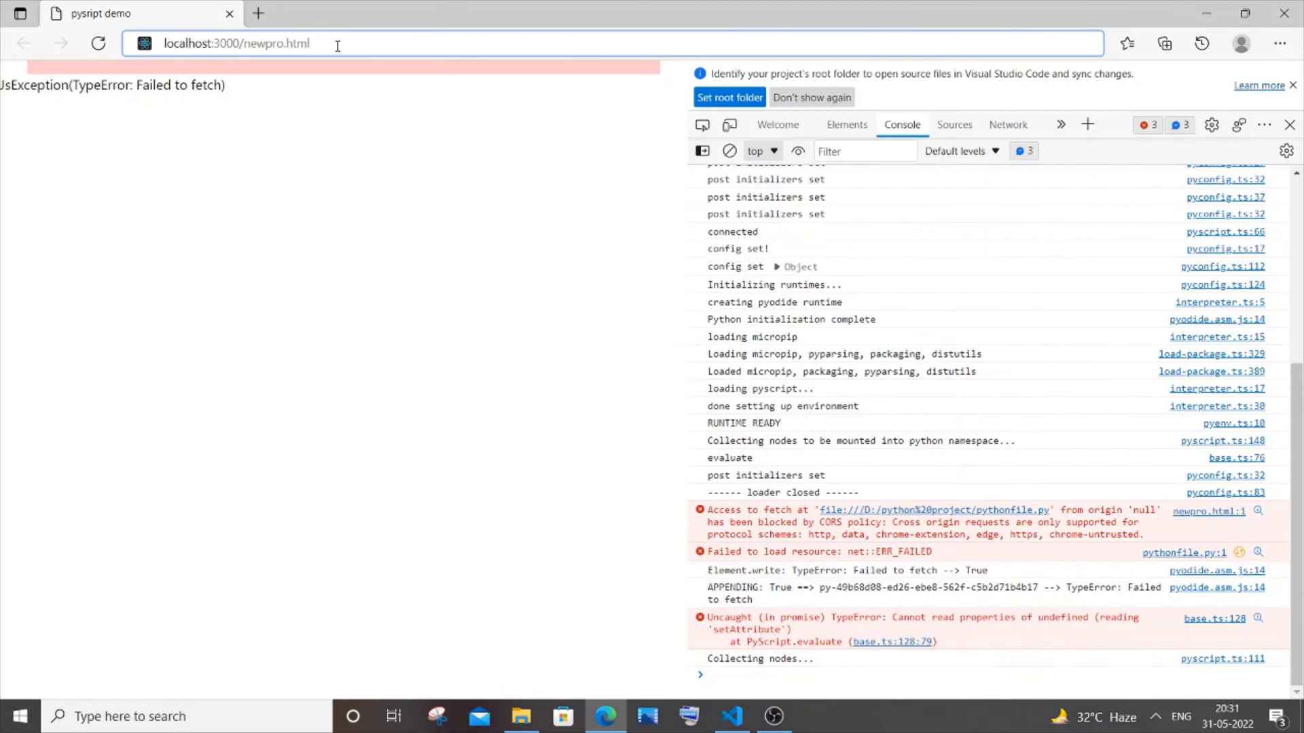
pyautogui.press('Return')
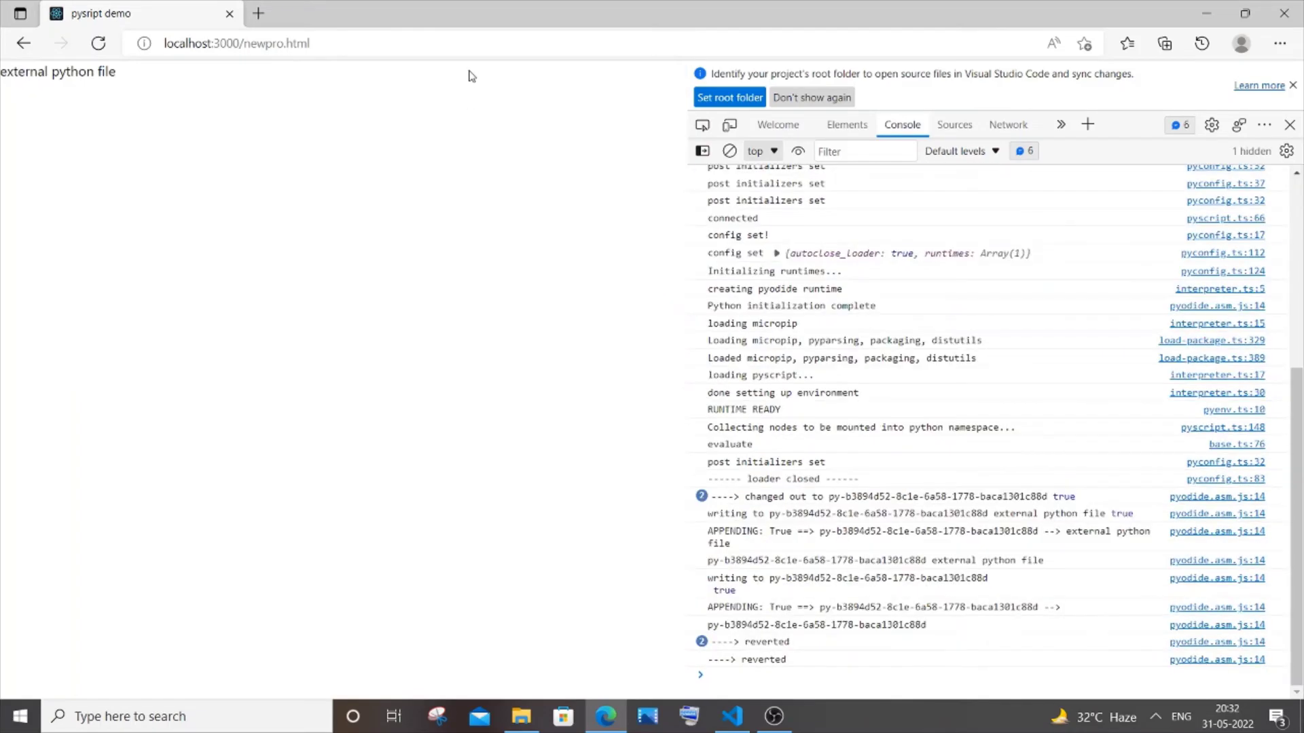
pyautogui.scroll(2, 1175, 446)
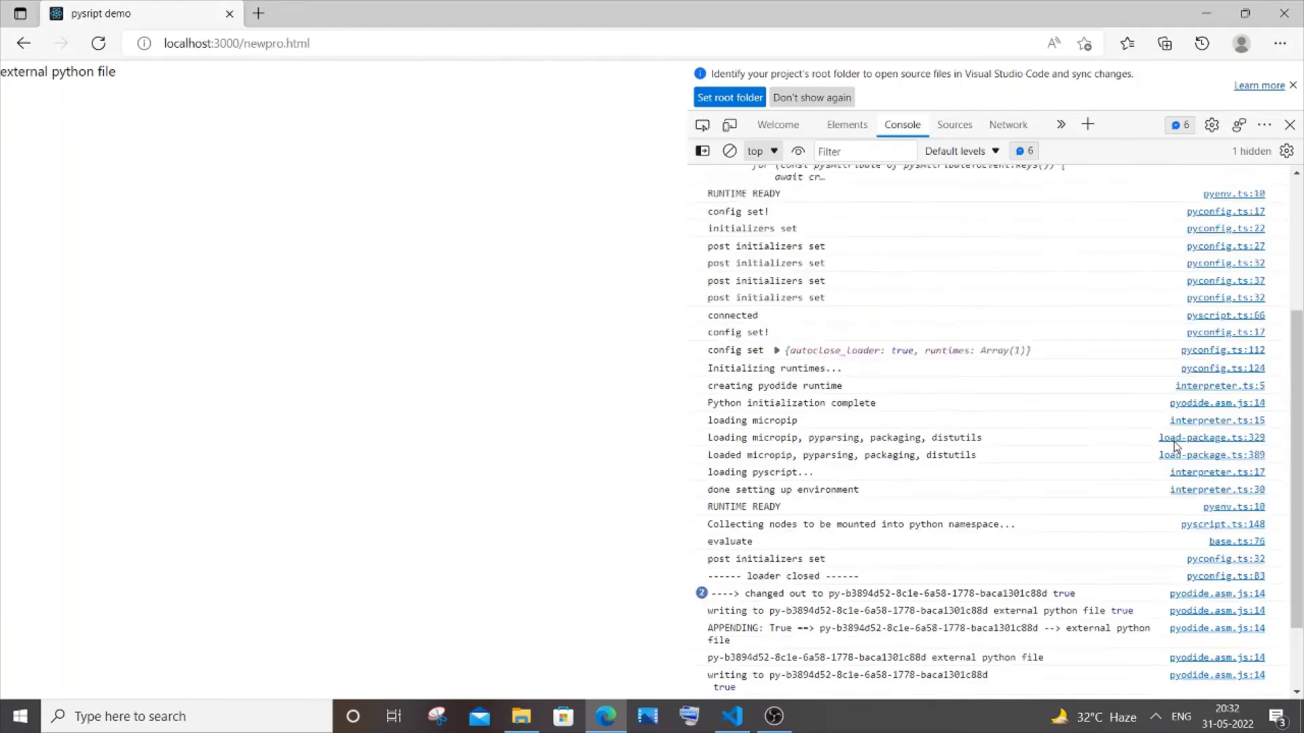
pyautogui.scroll(6, 1174, 446)
pyautogui.scroll(-3, 876, 265)
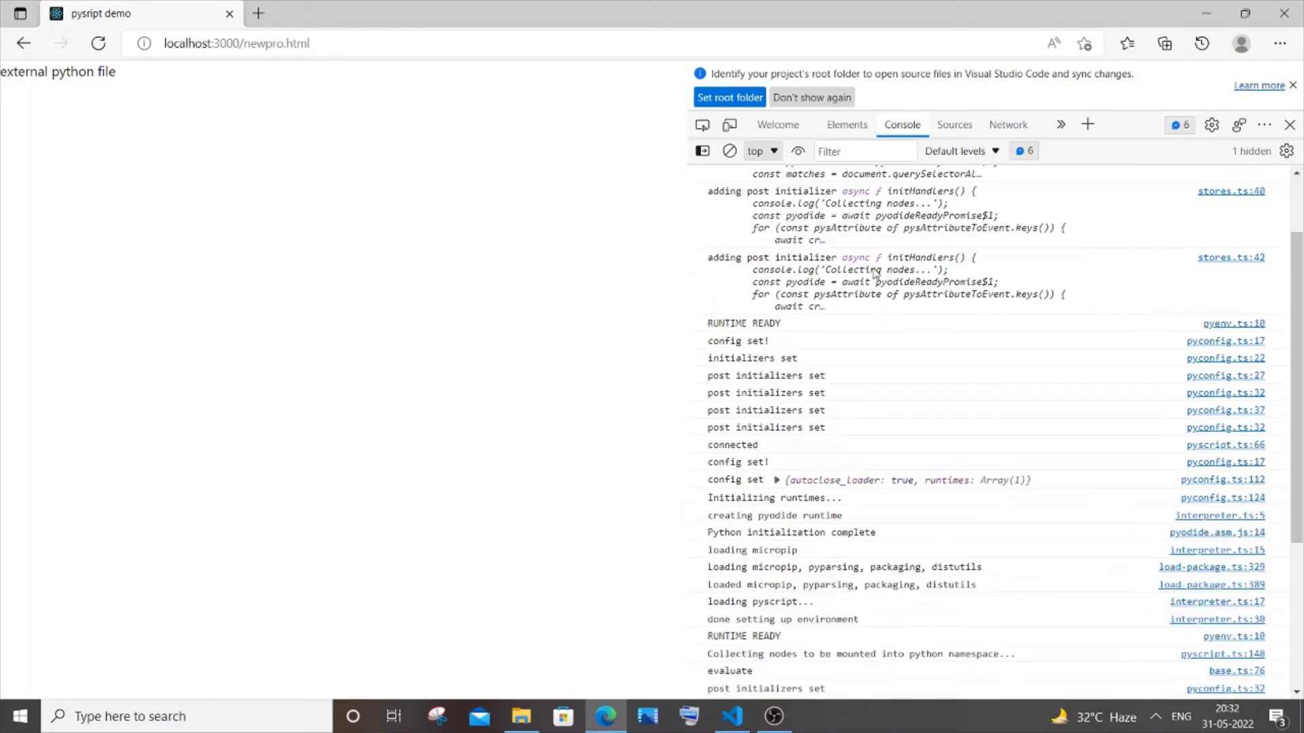
pyautogui.scroll(-5, 876, 275)
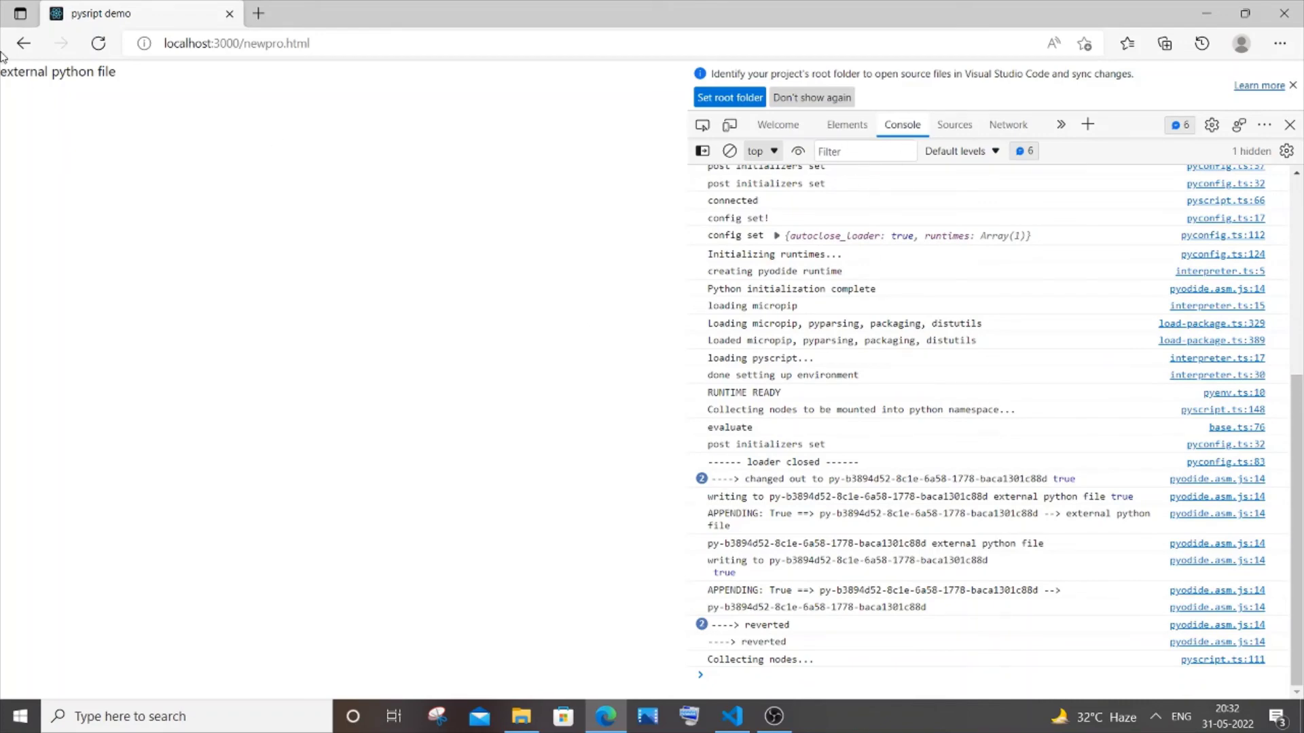
pyautogui.click(733, 717)
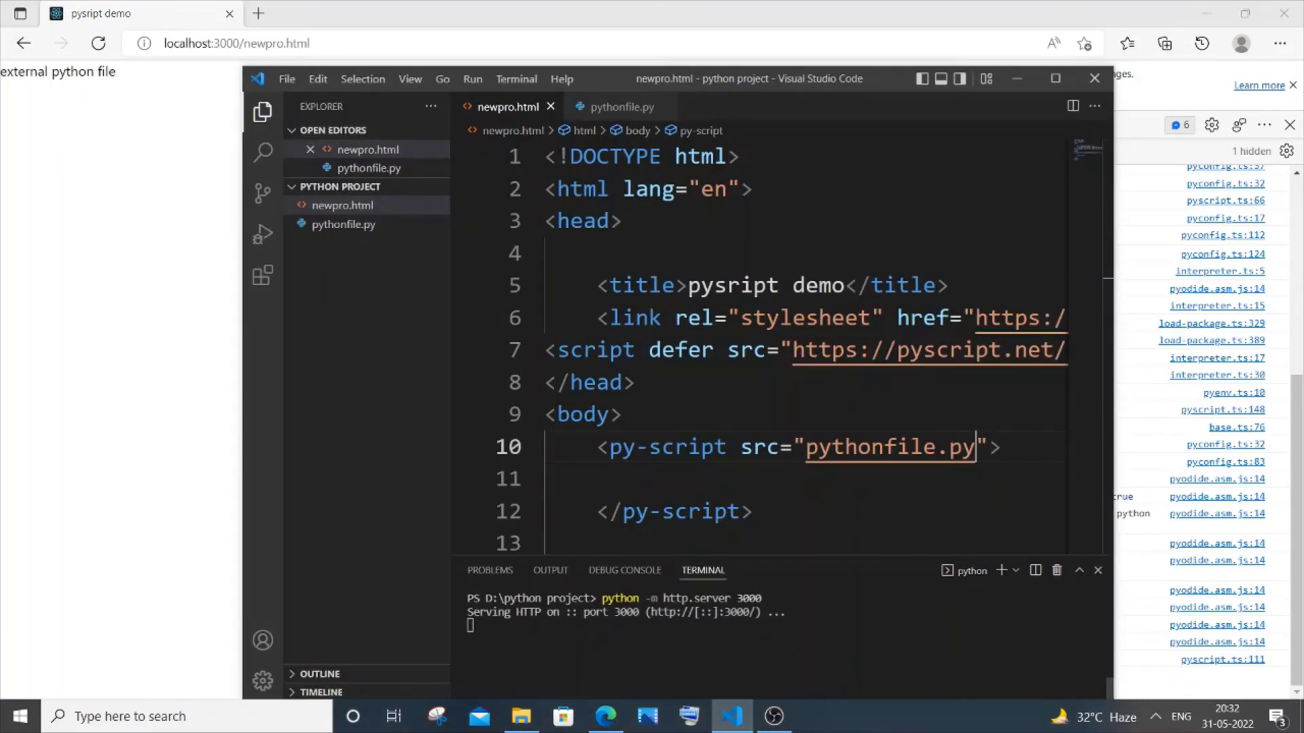
pyautogui.click(617, 106)
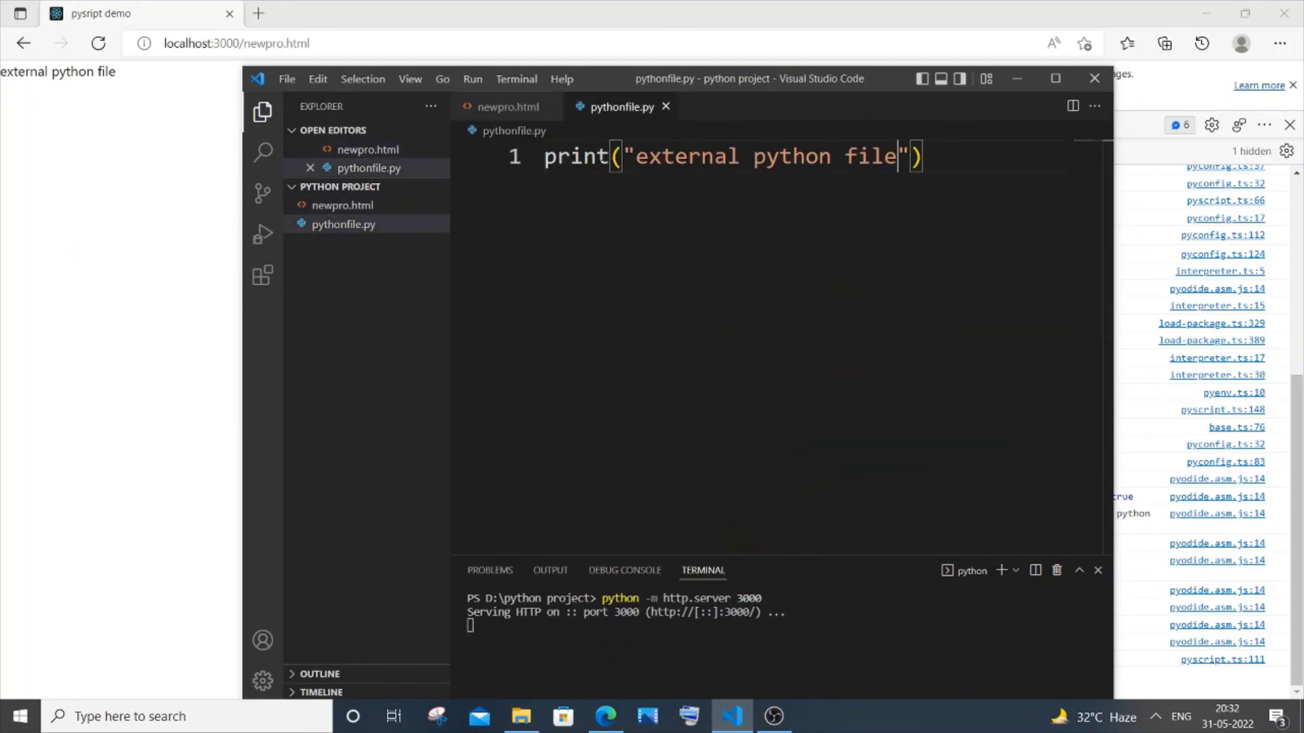
pyautogui.click(1026, 86)
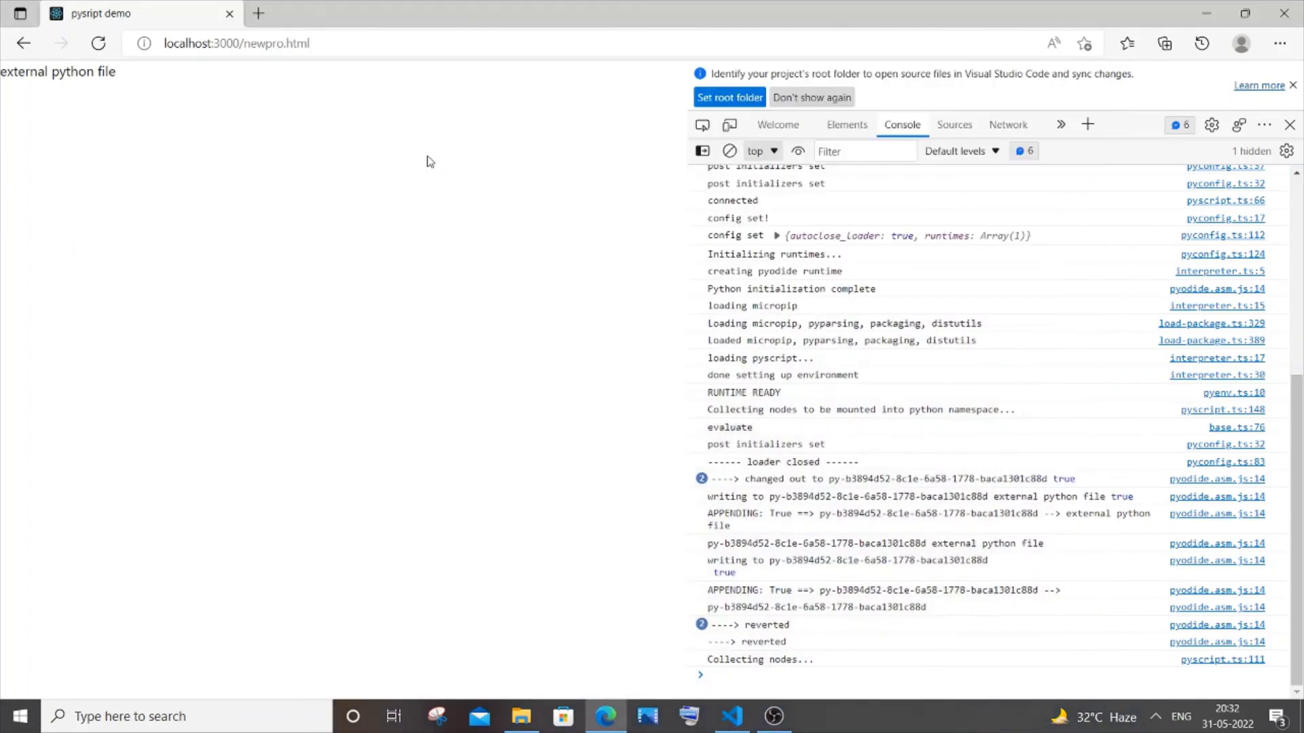